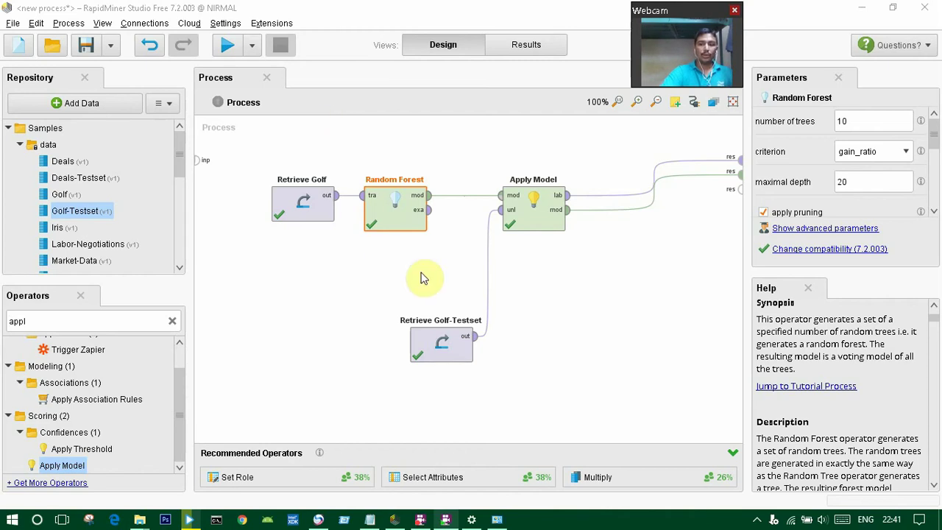
# - Scroll down through the Random Forest operator's help text to read it fully
pyautogui.scroll(-2, 874, 363)
pyautogui.scroll(-2, 878, 365)
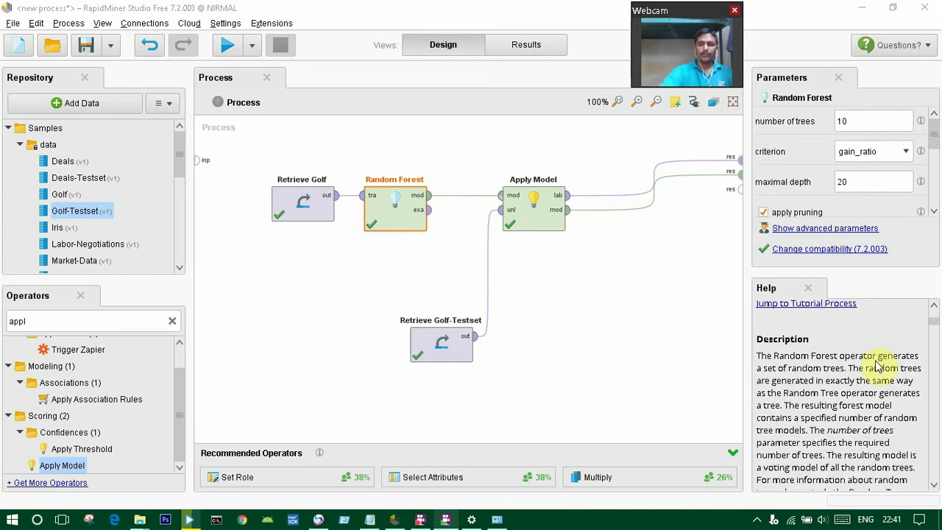
pyautogui.scroll(-1, 879, 366)
pyautogui.scroll(-1, 879, 366)
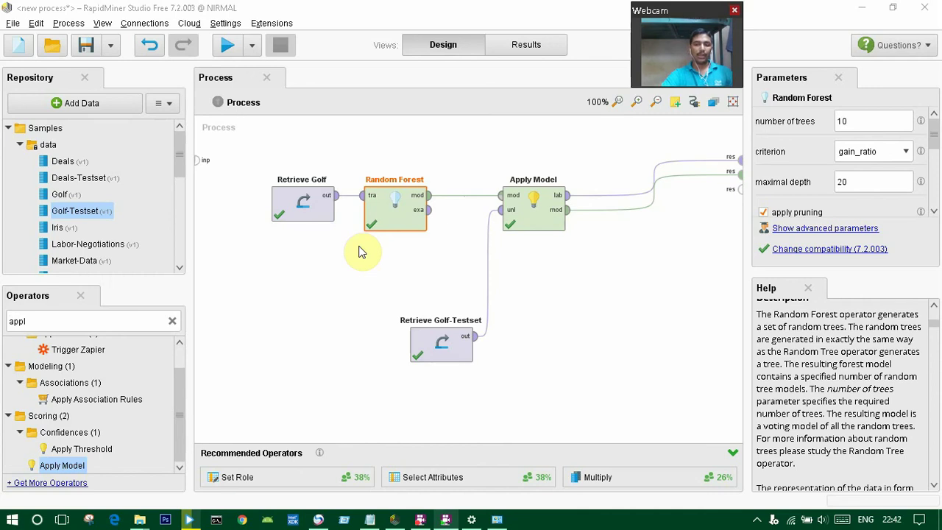
pyautogui.scroll(-3, 834, 406)
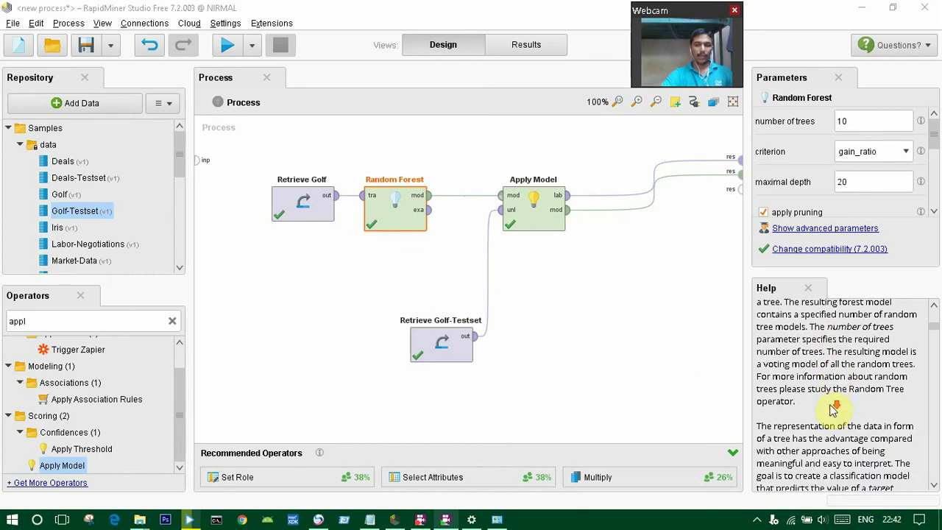
pyautogui.scroll(-1, 834, 407)
pyautogui.scroll(-1, 834, 406)
pyautogui.scroll(-2, 835, 408)
pyautogui.scroll(-1, 834, 406)
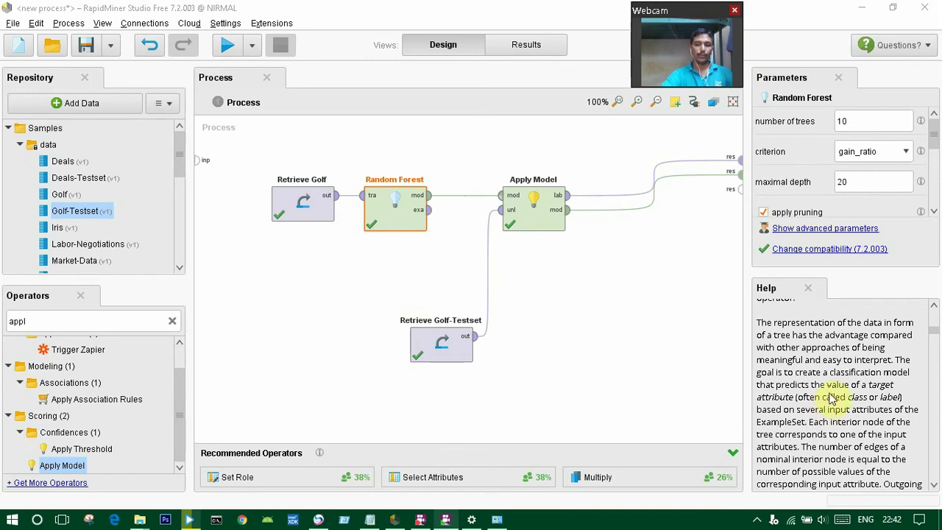
pyautogui.scroll(-1, 831, 393)
pyautogui.scroll(-2, 832, 394)
pyautogui.scroll(-1, 833, 392)
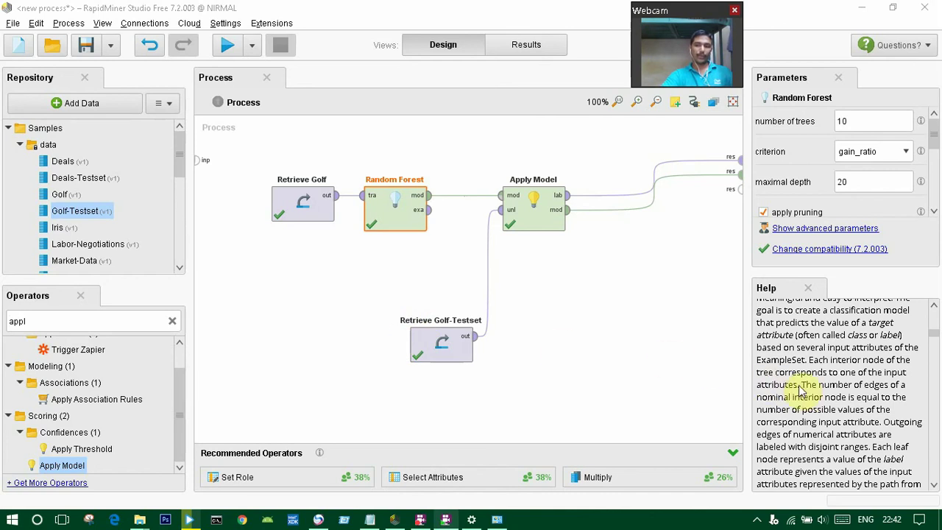
pyautogui.scroll(-3, 803, 389)
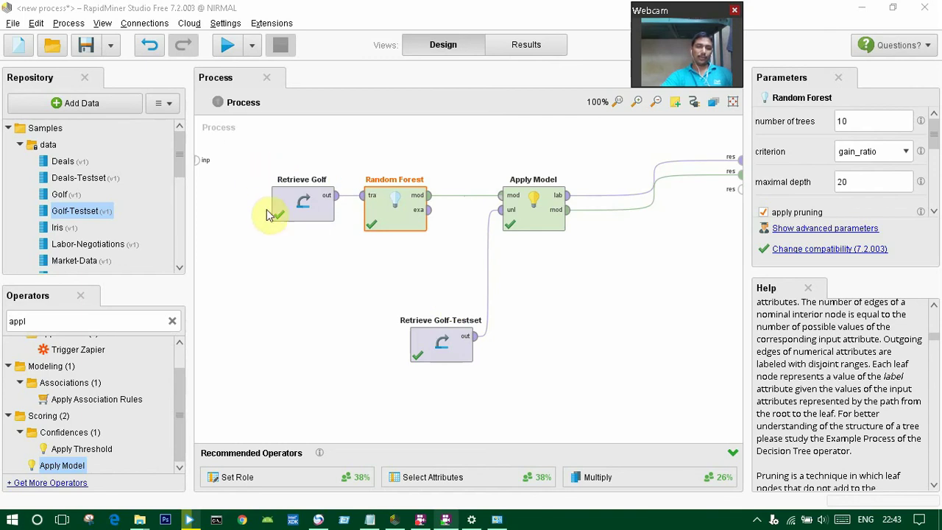
# - Inspect Retrieve Golf, Retrieve Golf-Testset and Apply Model, then run the process
pyautogui.click(306, 204)
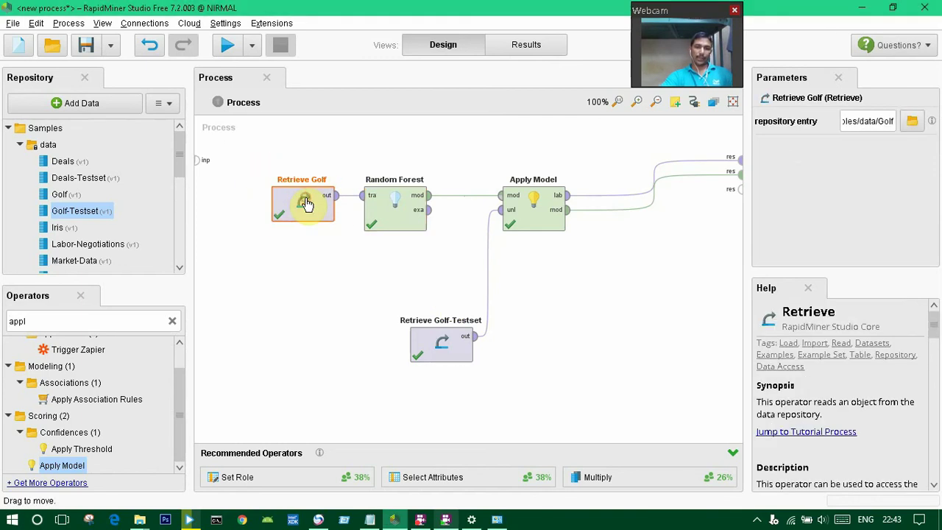
pyautogui.click(442, 355)
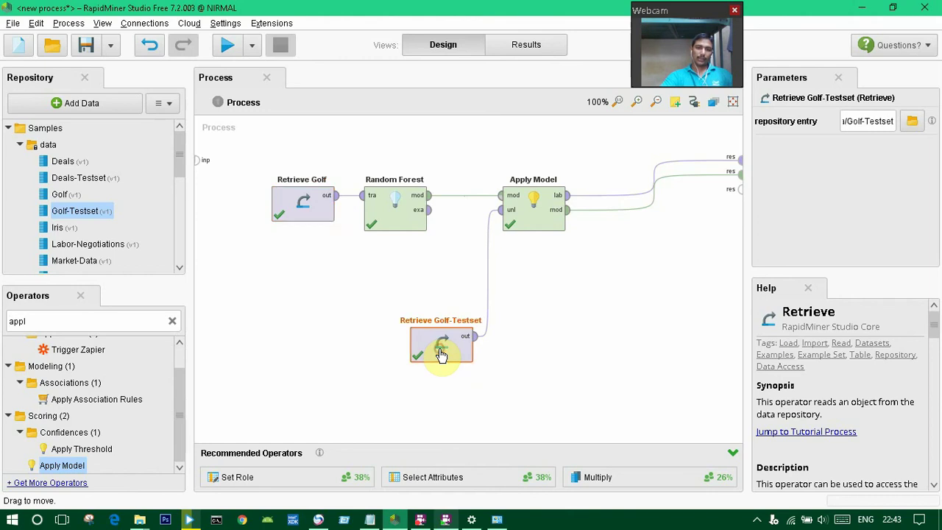
pyautogui.click(528, 213)
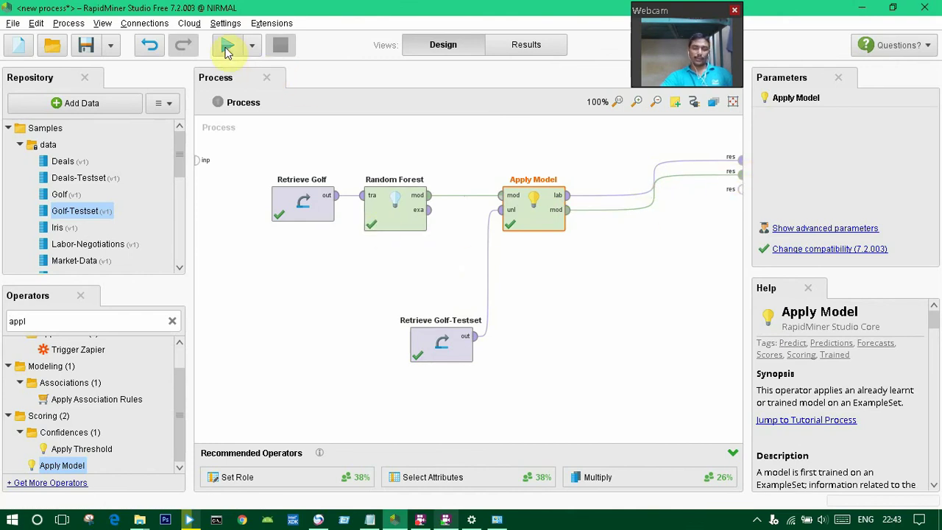
pyautogui.click(227, 50)
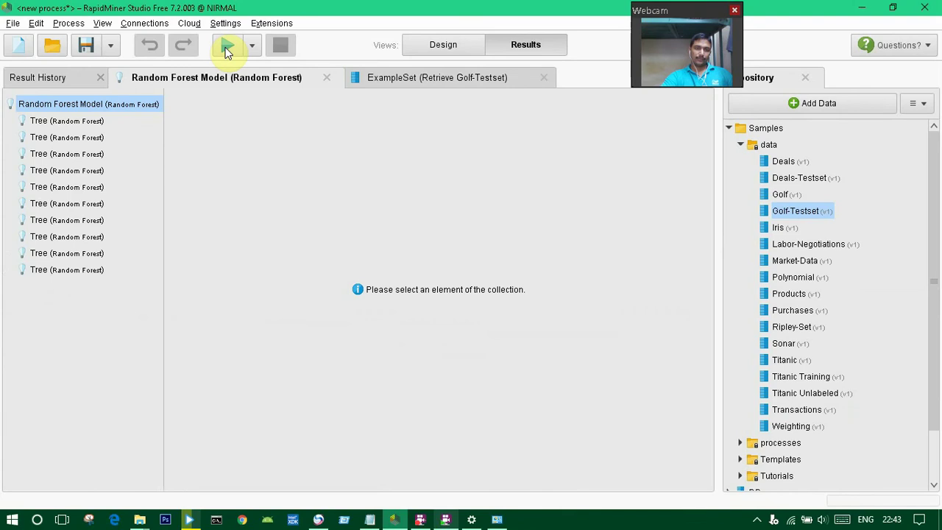
# - View graphs of trees one to three, checking the first tree's rightmost 'no' leaf
pyautogui.click(66, 125)
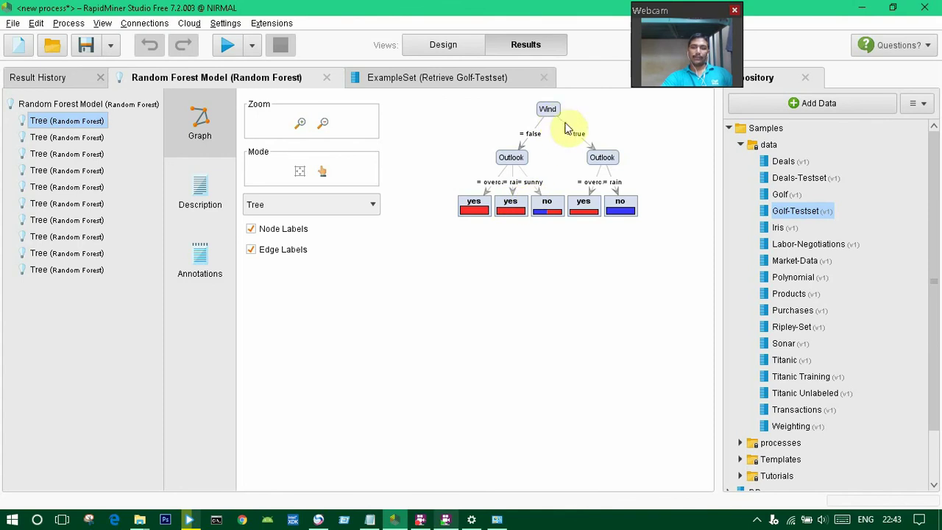
pyautogui.click(620, 207)
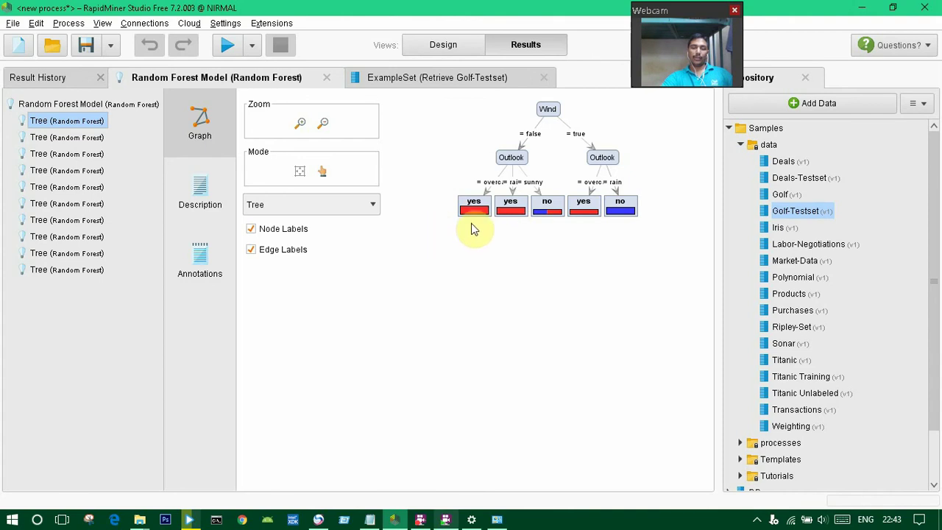
pyautogui.click(73, 137)
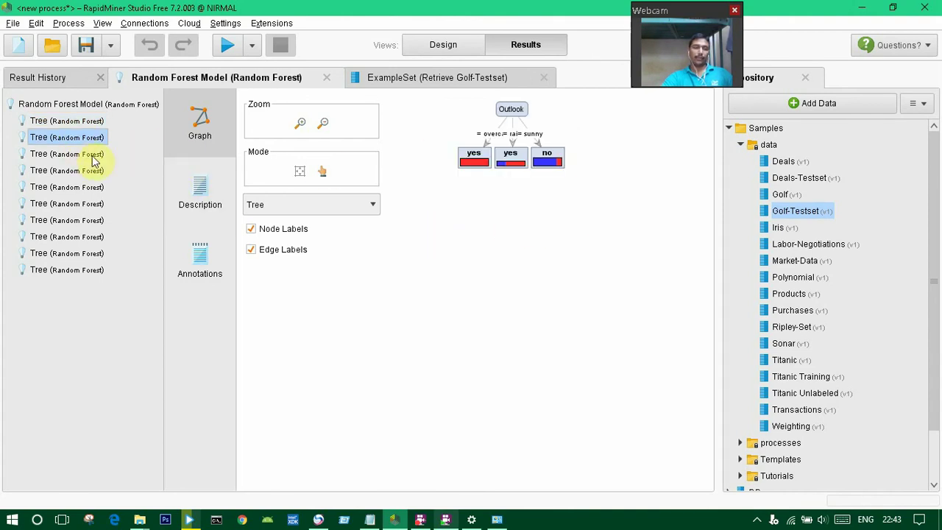
pyautogui.click(94, 158)
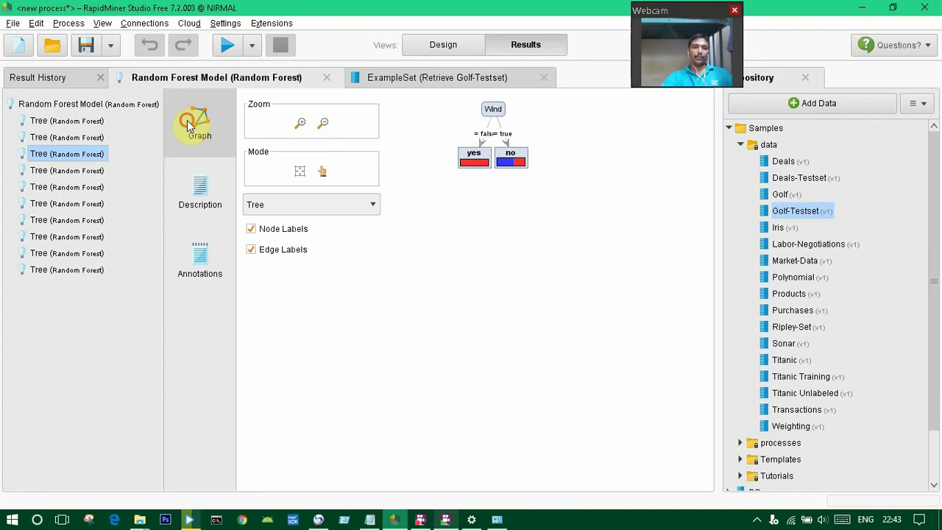
# - Read the third tree's text description, then view tree graphs four through ten
pyautogui.click(203, 193)
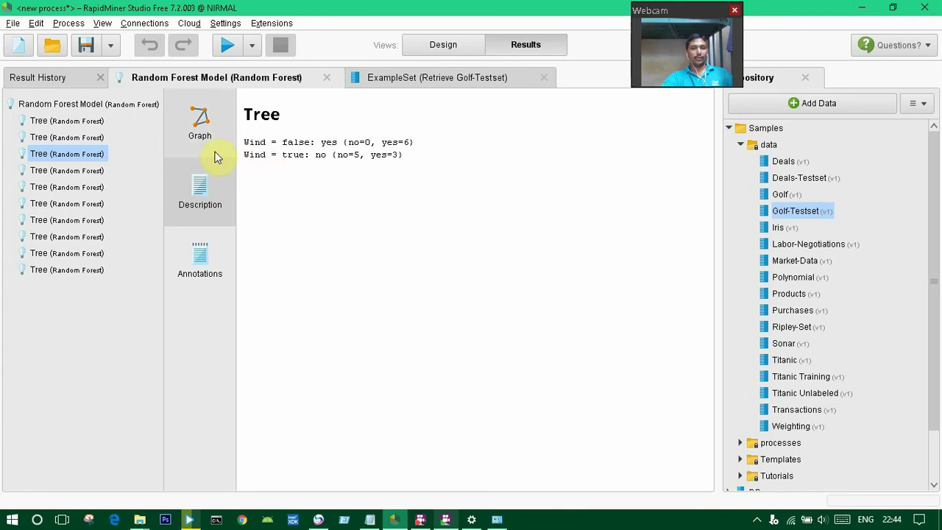
pyautogui.click(86, 173)
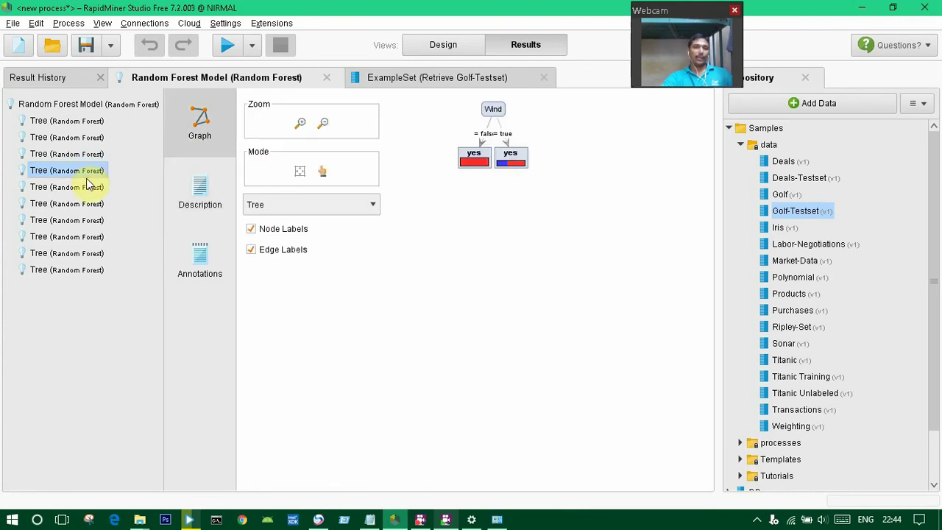
pyautogui.click(86, 190)
pyautogui.click(94, 217)
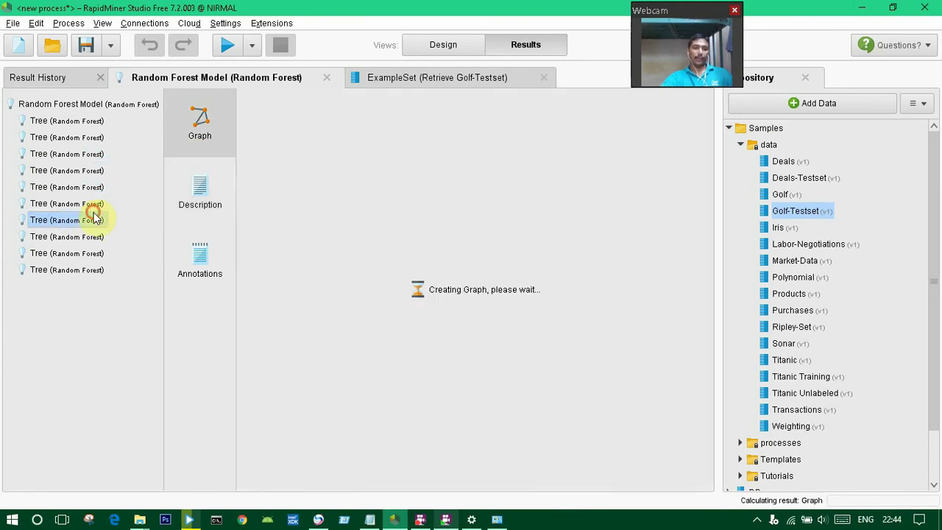
pyautogui.click(94, 237)
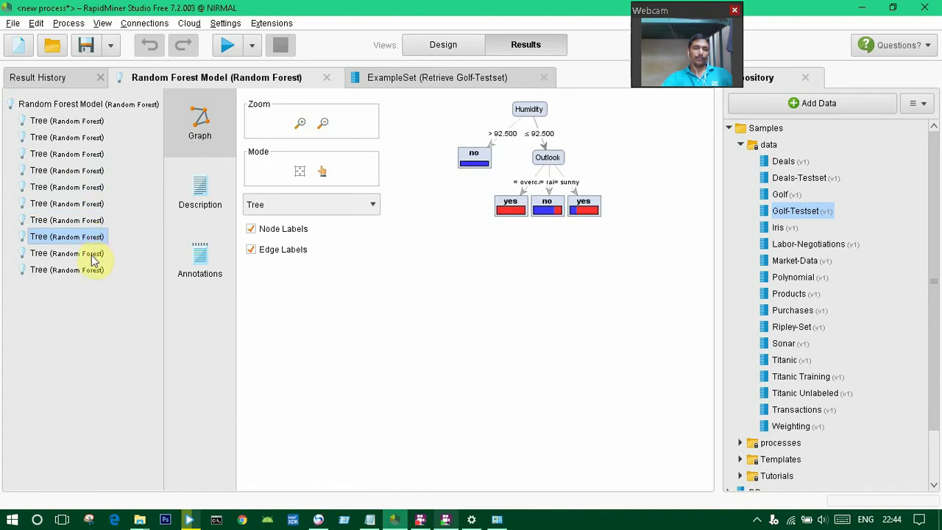
pyautogui.click(93, 254)
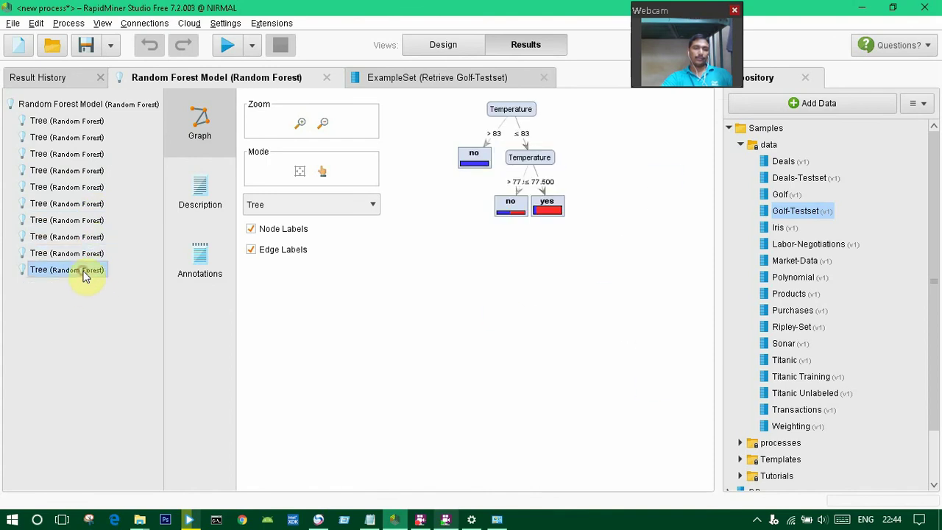
pyautogui.click(85, 270)
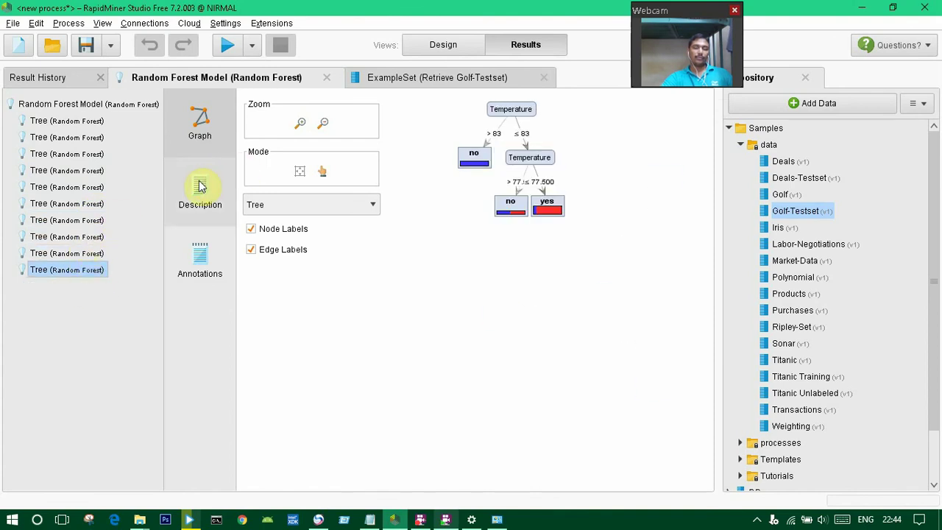